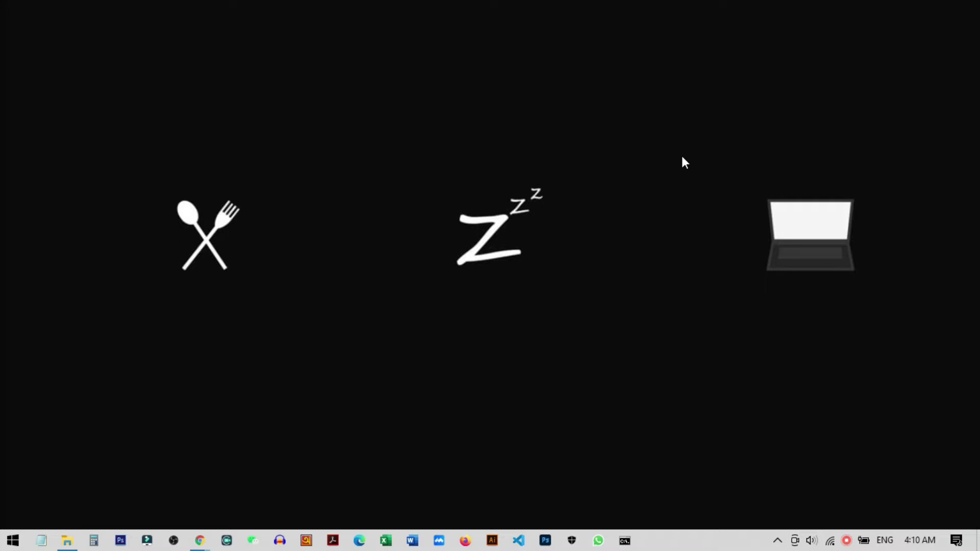
- Open Mouse Properties via Control Panel's Hardware and Sound, then close it
click(12, 541)
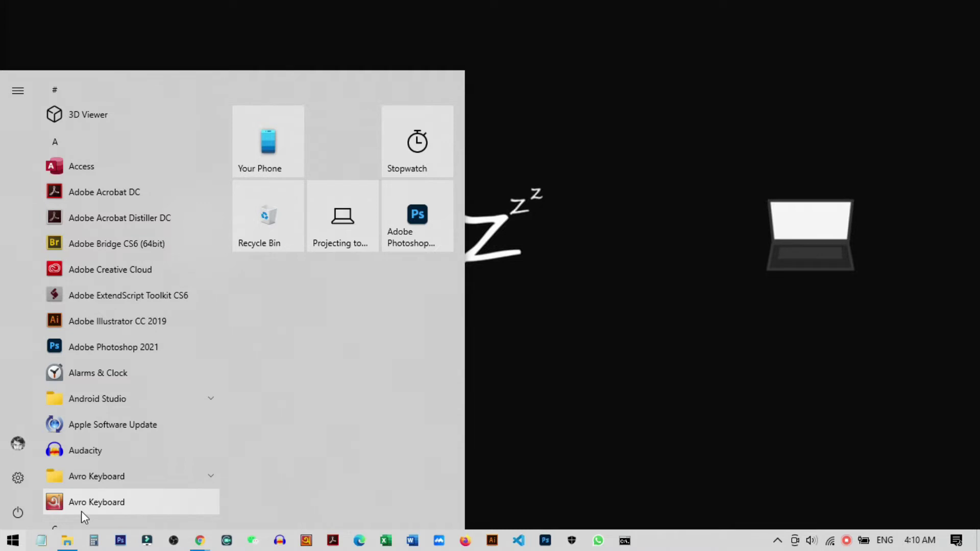
text(mouse)
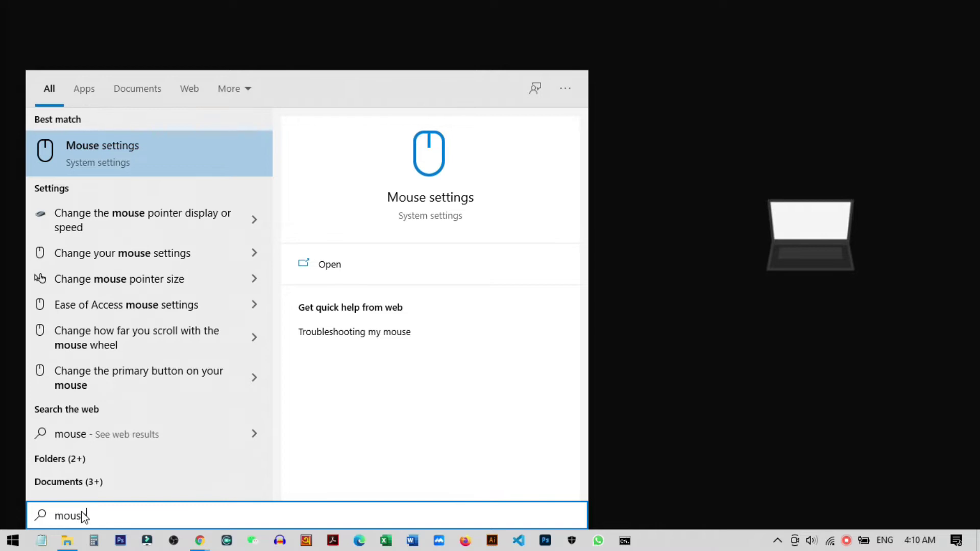
text(cont)
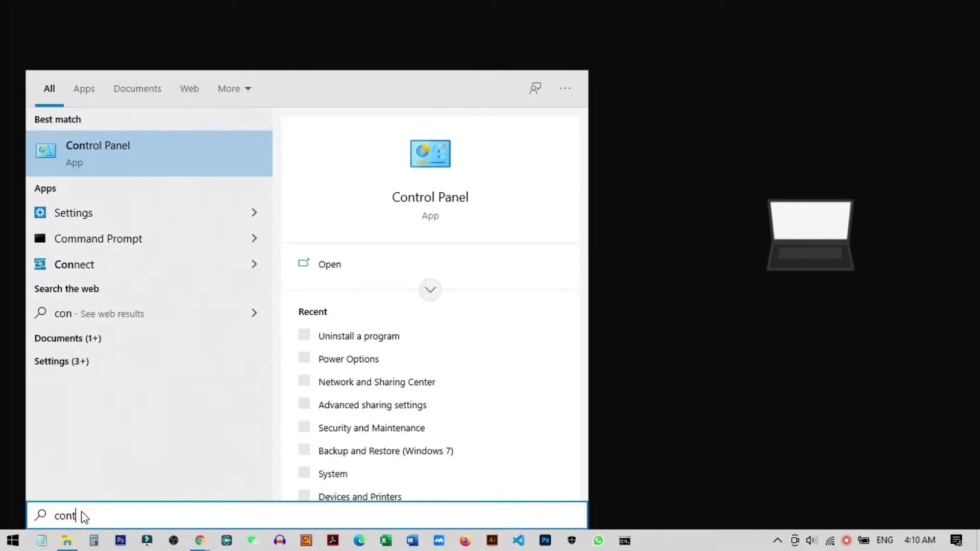
click(92, 155)
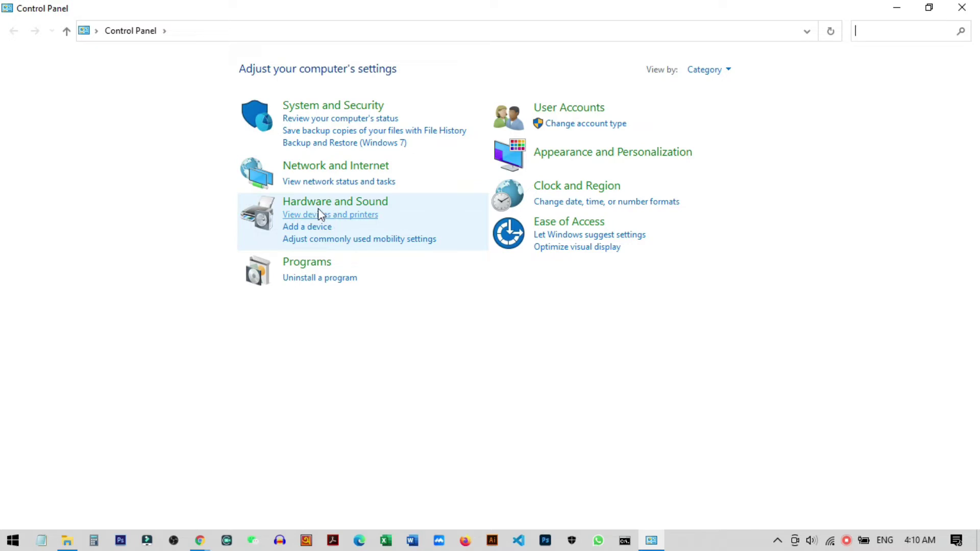
click(346, 204)
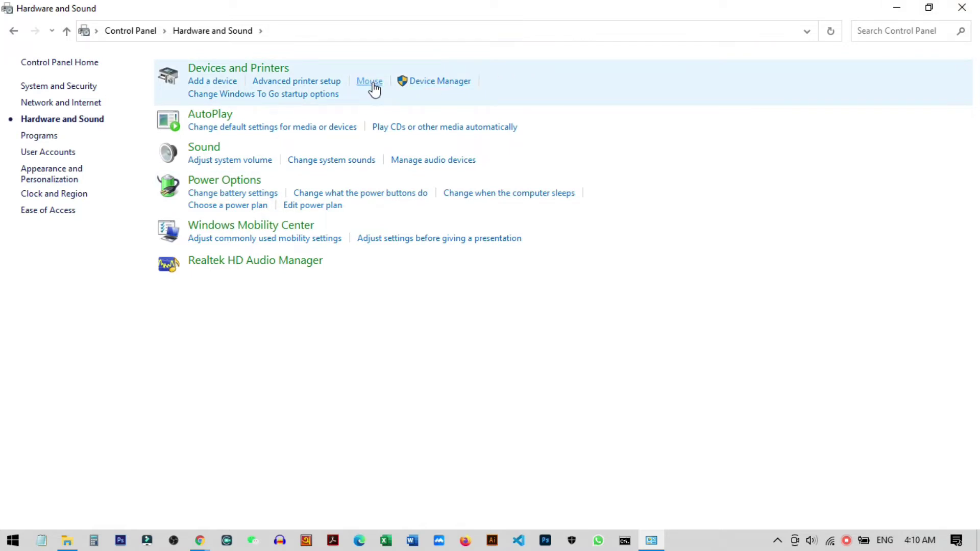
click(372, 83)
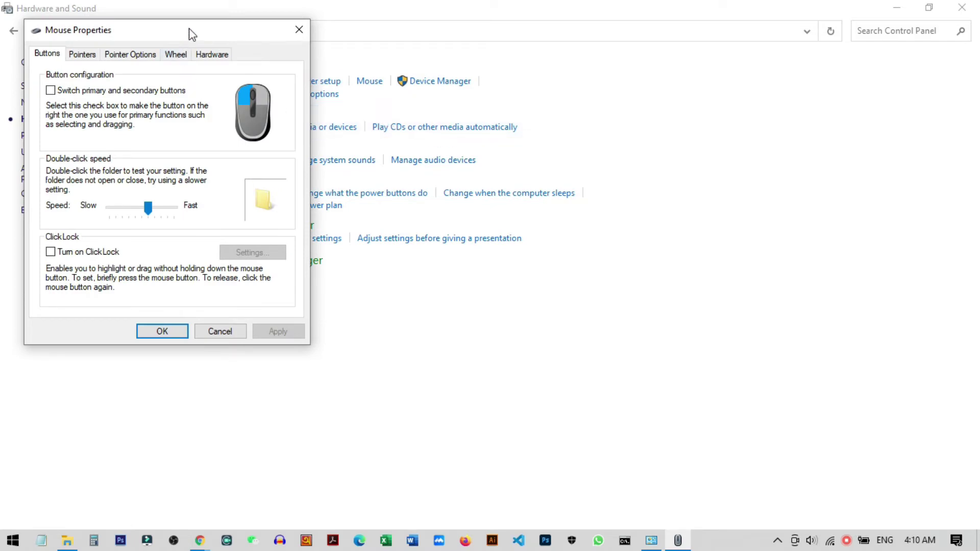
drag(190, 30, 479, 52)
click(589, 51)
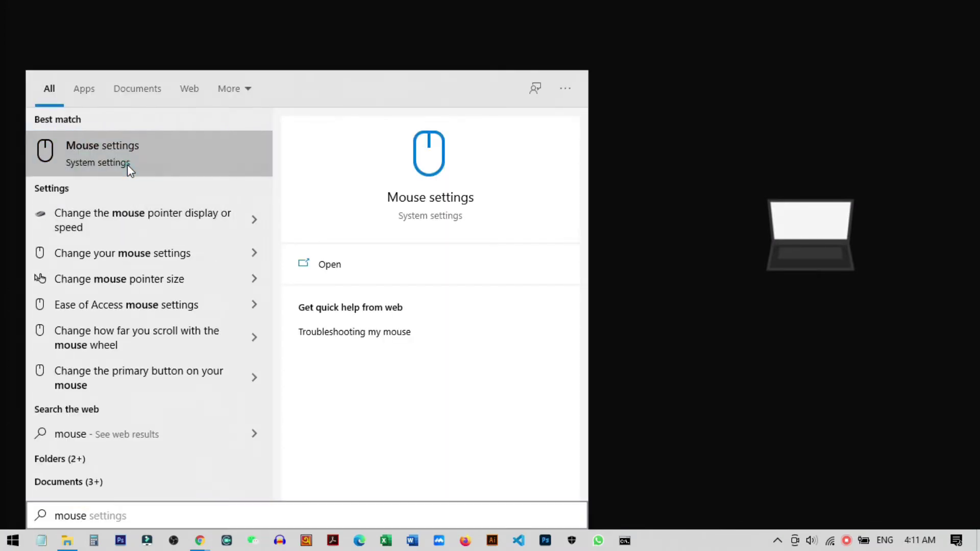
- Open Additional mouse options from the Mouse page and centre the Mouse Properties window
click(127, 163)
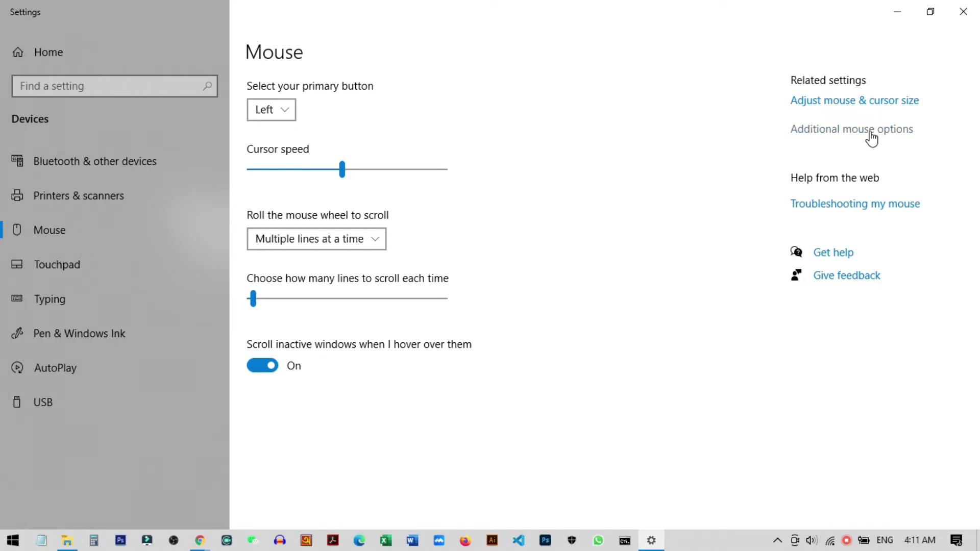
click(871, 131)
drag(245, 49, 386, 69)
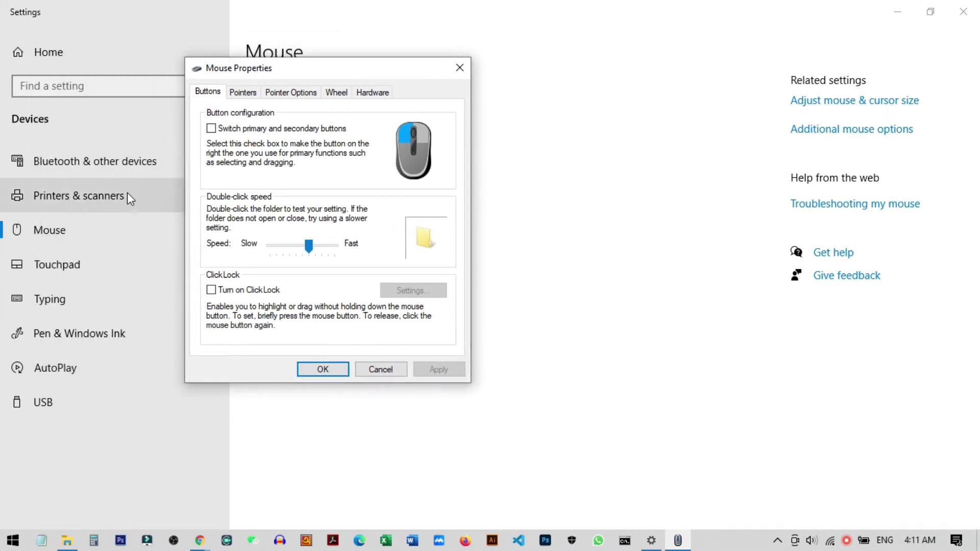
drag(277, 94, 477, 114)
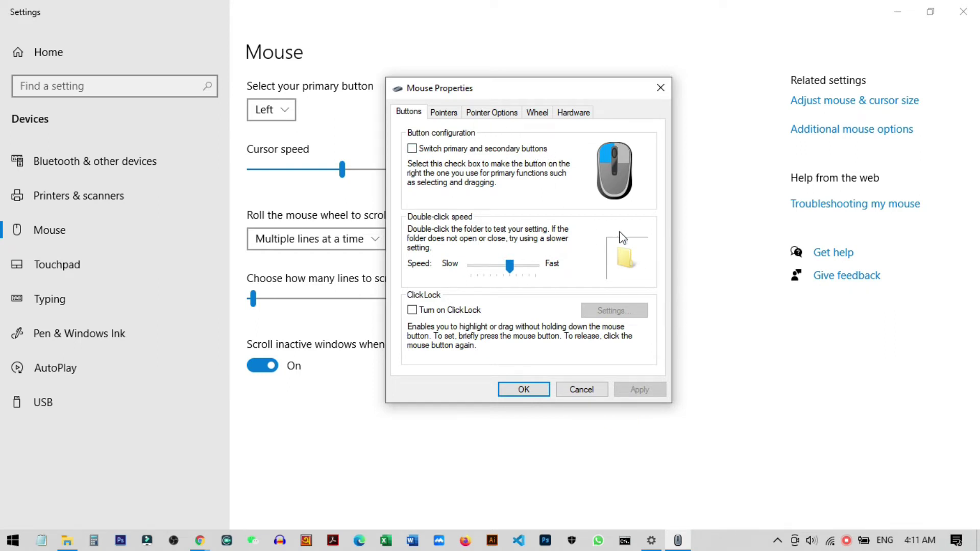
- On the Pointer Options tab, turn Display pointer trails on and back off
click(497, 115)
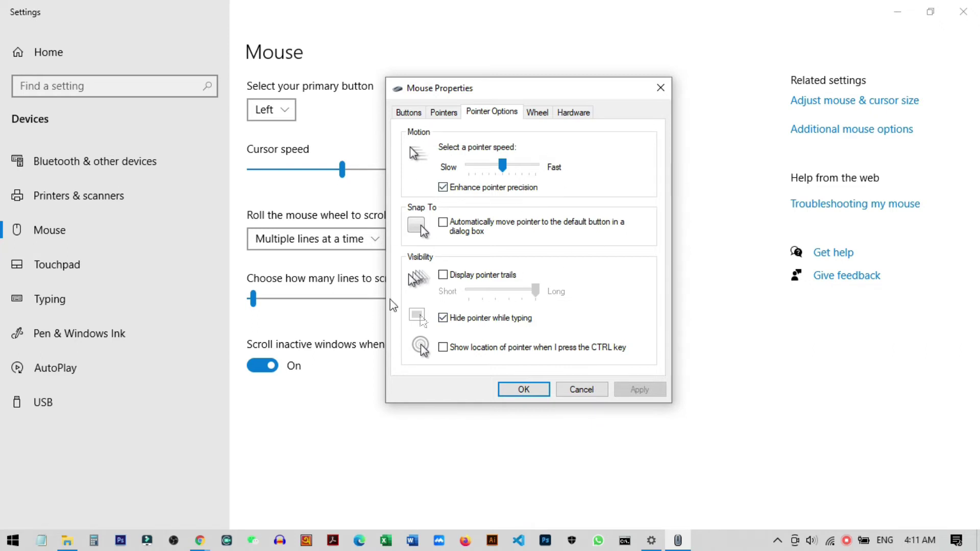
click(444, 275)
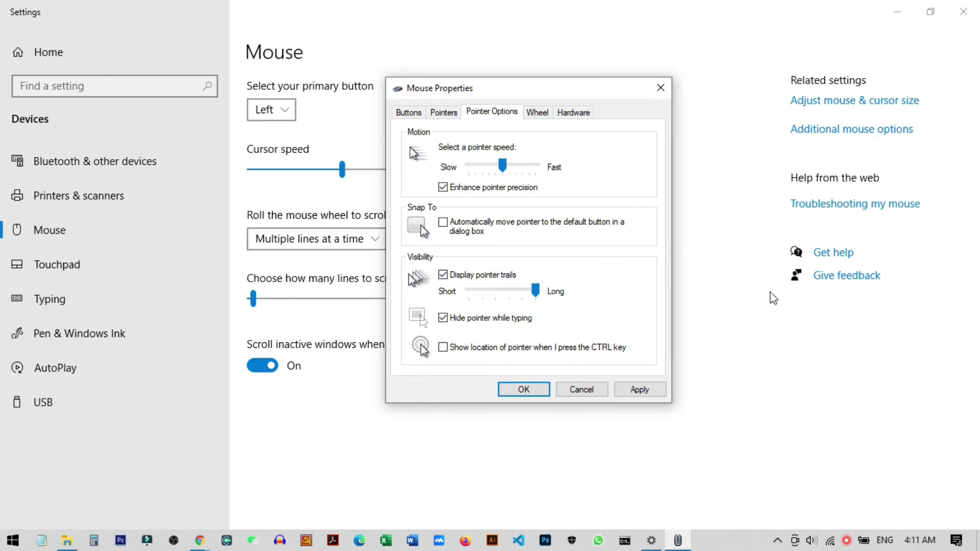
click(442, 274)
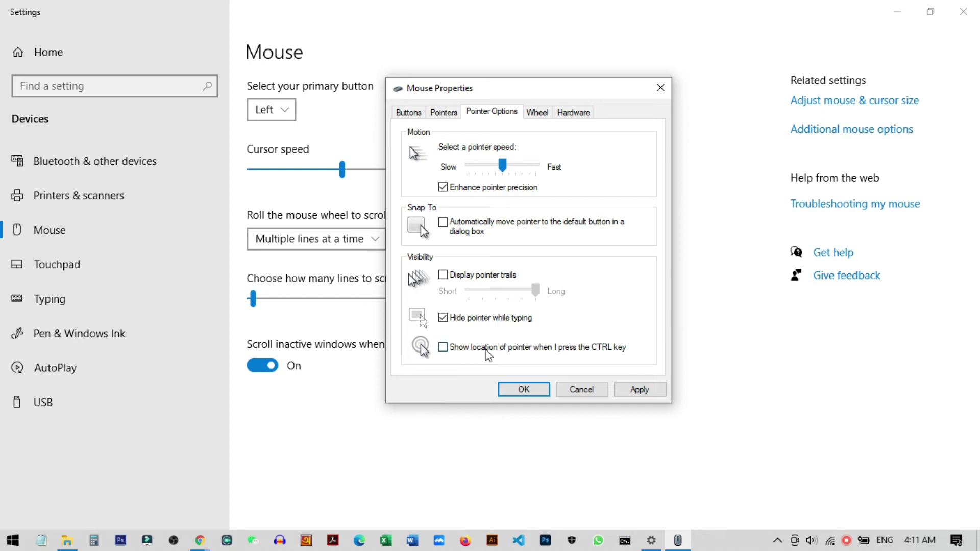
- Enable Show location of pointer, test the Ctrl ring three times, then disable it
click(443, 348)
key(ctrl)
key(ctrl)
key(ctrl)
key(ctrl)
click(444, 349)
- Return from the Buttons tab to Pointer Options, with Hide pointer while typing checked
key(ctrl+shift+Tab)
key(ctrl+shift+Tab)
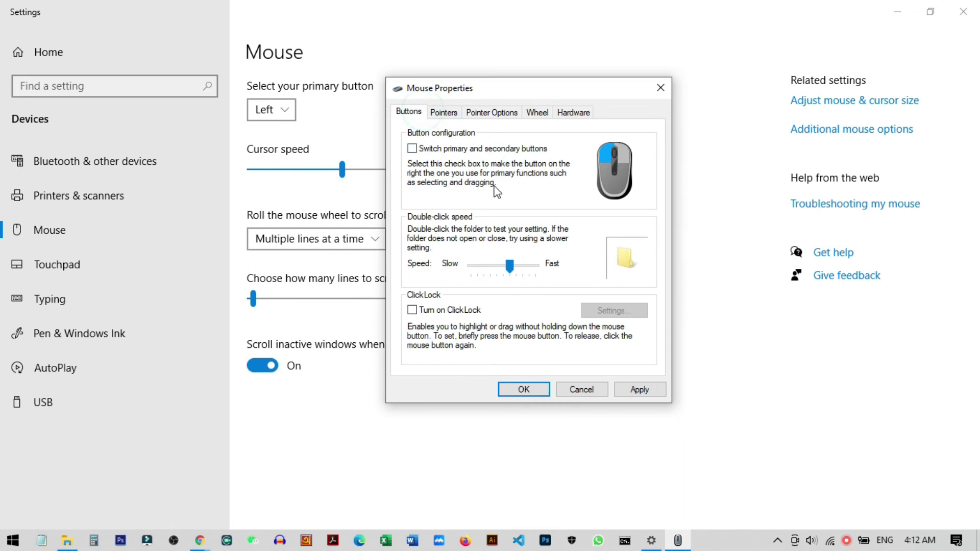
click(491, 113)
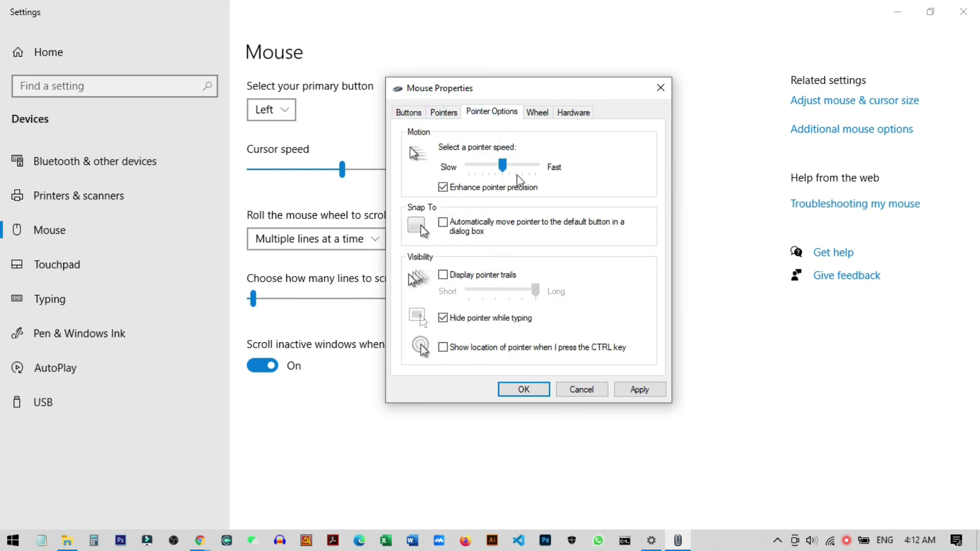